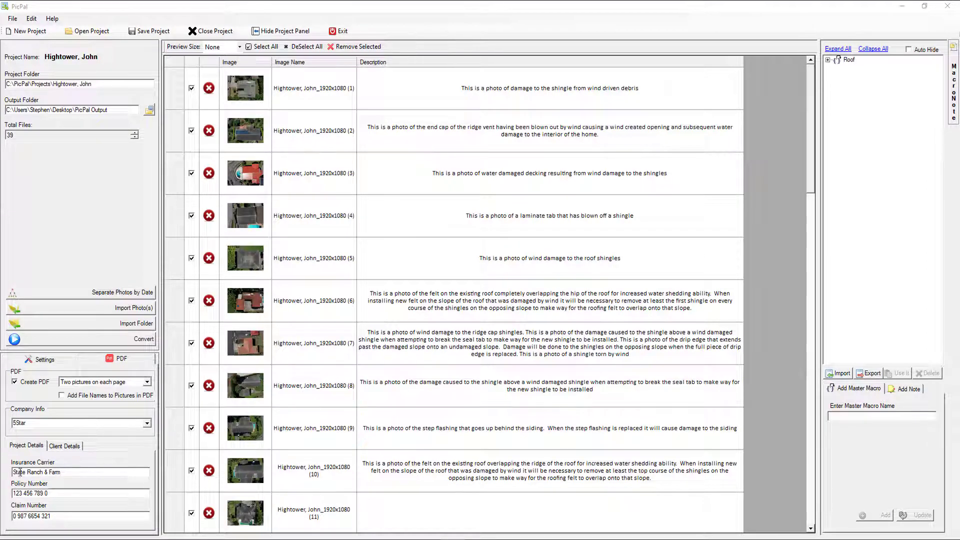
Step: Open PicPal's Settings from the Edit menu and show the Manage Company Info list
{"action": "left_click", "coordinate": [31, 20]}
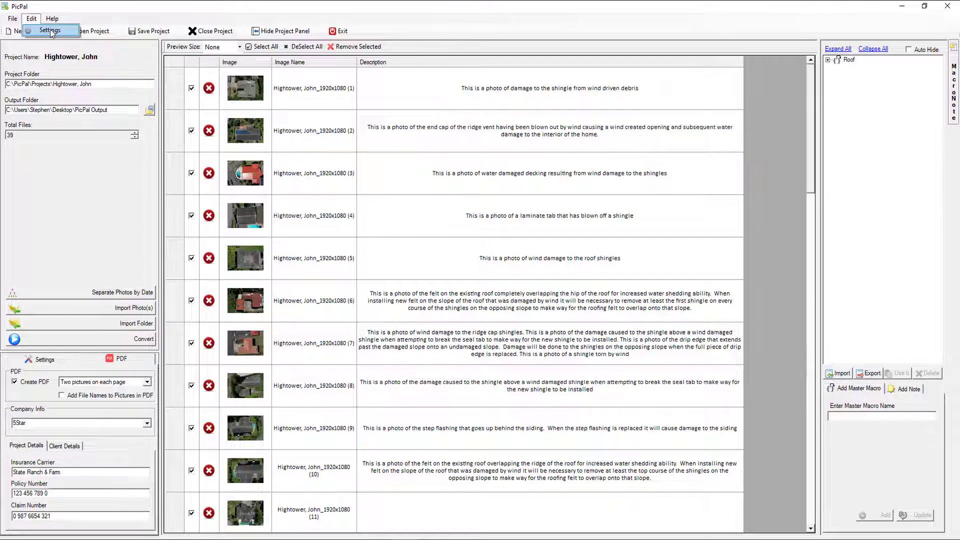
{"action": "left_click", "coordinate": [50, 30]}
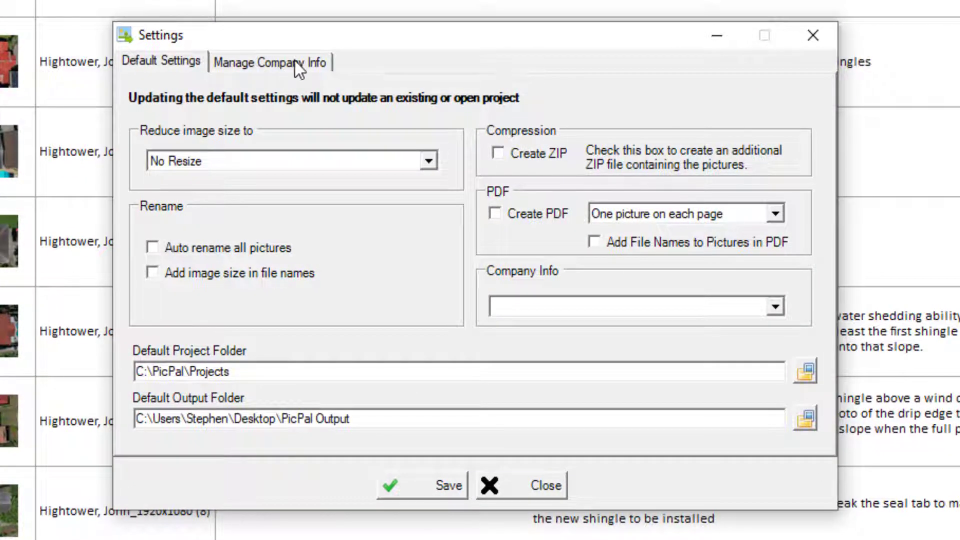
{"action": "left_click", "coordinate": [295, 62]}
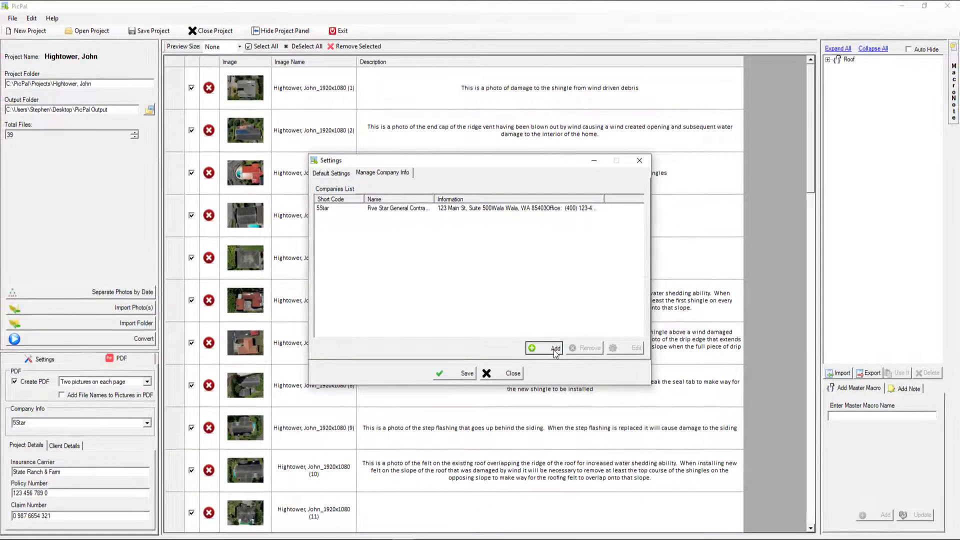
Step: Add a new company to get a blank Edit Company form
{"action": "left_click", "coordinate": [630, 433]}
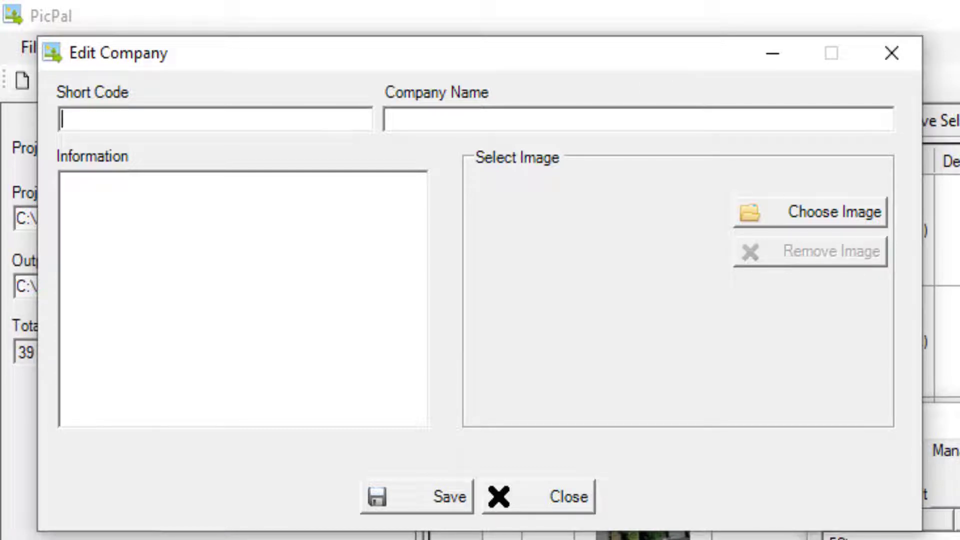
Step: Paste the full company name and enter JCR as the short code
{"action": "left_click", "coordinate": [549, 111]}
{"action": "type", "text": "John's Custom Remodeling"}
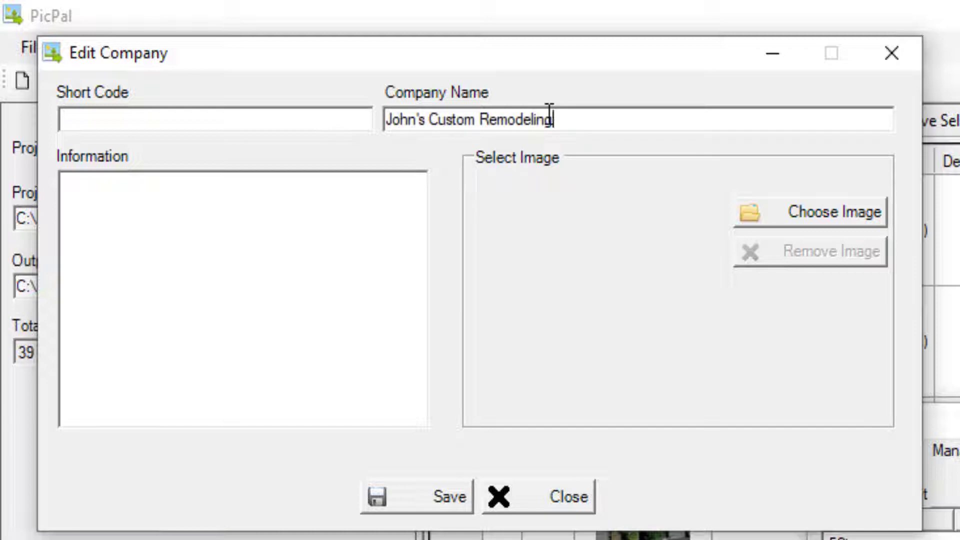
{"action": "left_click", "coordinate": [314, 124]}
{"action": "type", "text": "JCR"}
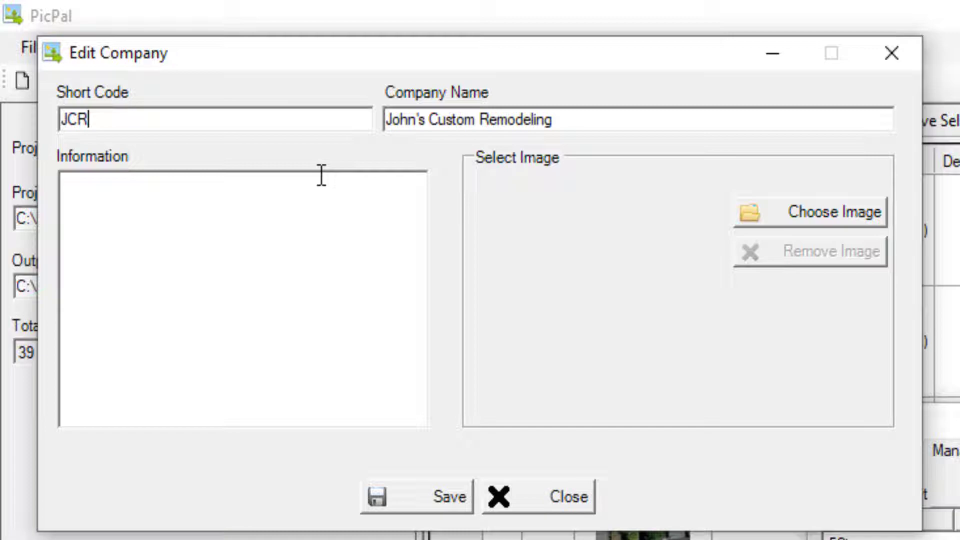
Step: Fill Information with the street address, city line, office phone and e-mail on separate lines
{"action": "left_click", "coordinate": [205, 242]}
{"action": "type", "text": "123 Main St"}
{"action": "key", "text": "Return"}
{"action": "type", "text": "Wala Wa"}
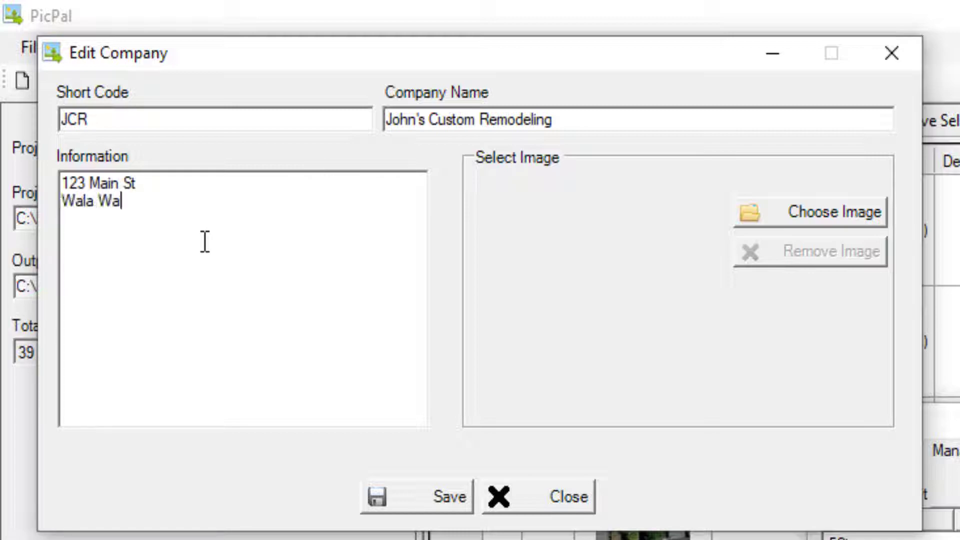
{"action": "type", "text": "la, WA 83849"}
{"action": "key", "text": "Return"}
{"action": "type", "text": "Office:  (333) "}
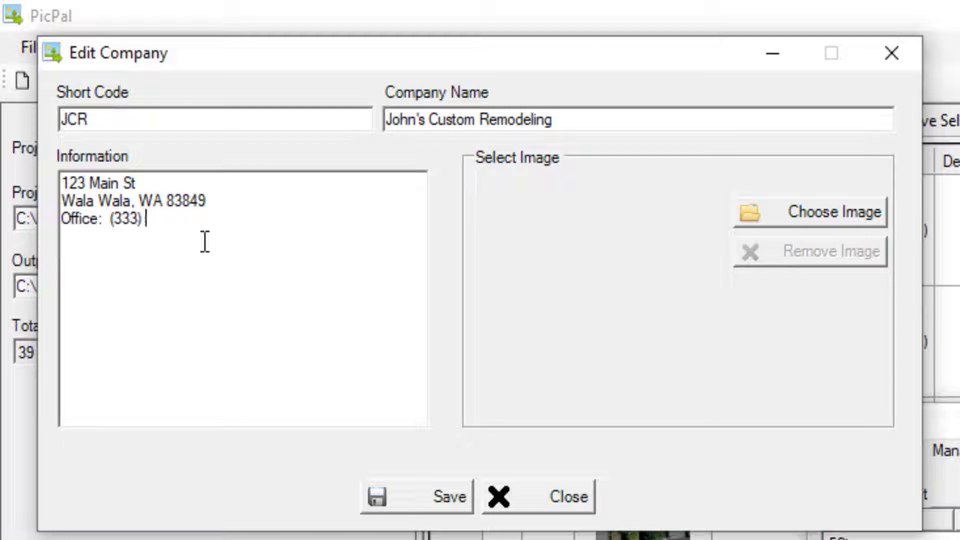
{"action": "type", "text": "222-3333"}
{"action": "key", "text": "Return"}
{"action": "type", "text": "Email:"}
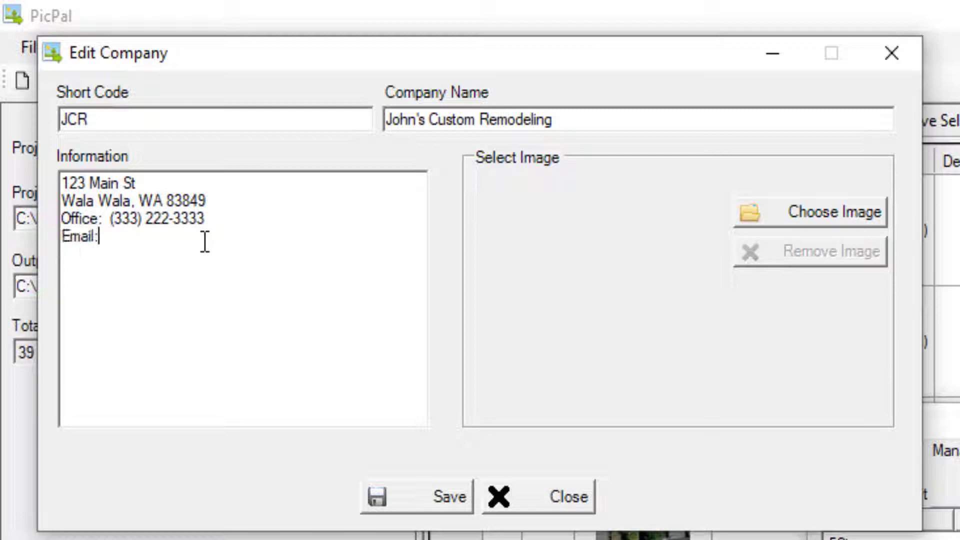
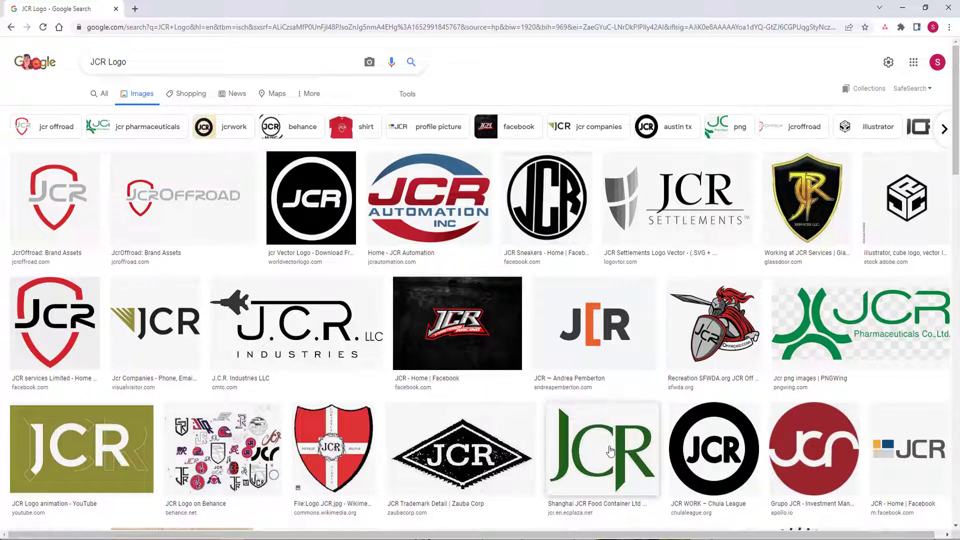
Step: Save the green JCR logo from Google Images and set logo.jpg as the company image
{"action": "left_click", "coordinate": [610, 450]}
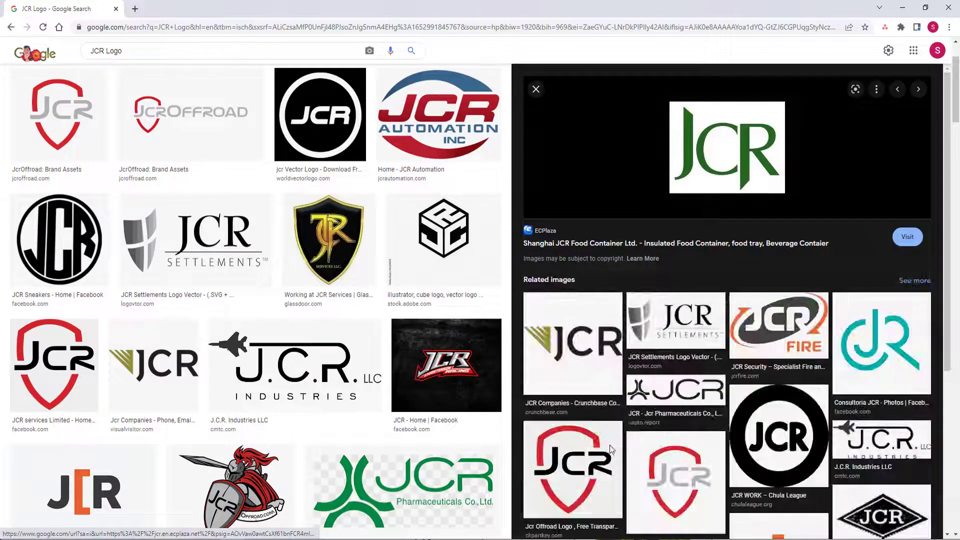
{"action": "right_click", "coordinate": [713, 144]}
{"action": "left_click", "coordinate": [763, 257]}
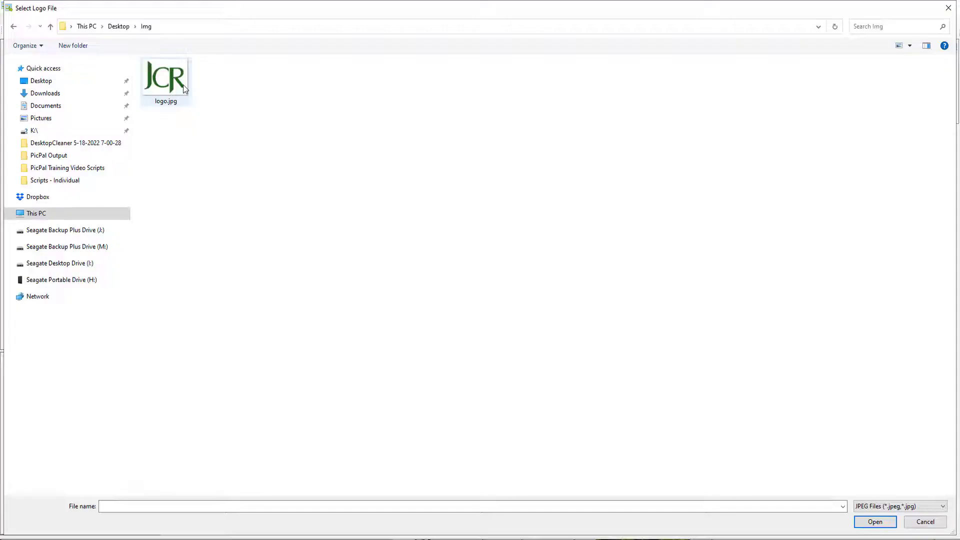
{"action": "left_click", "coordinate": [183, 85]}
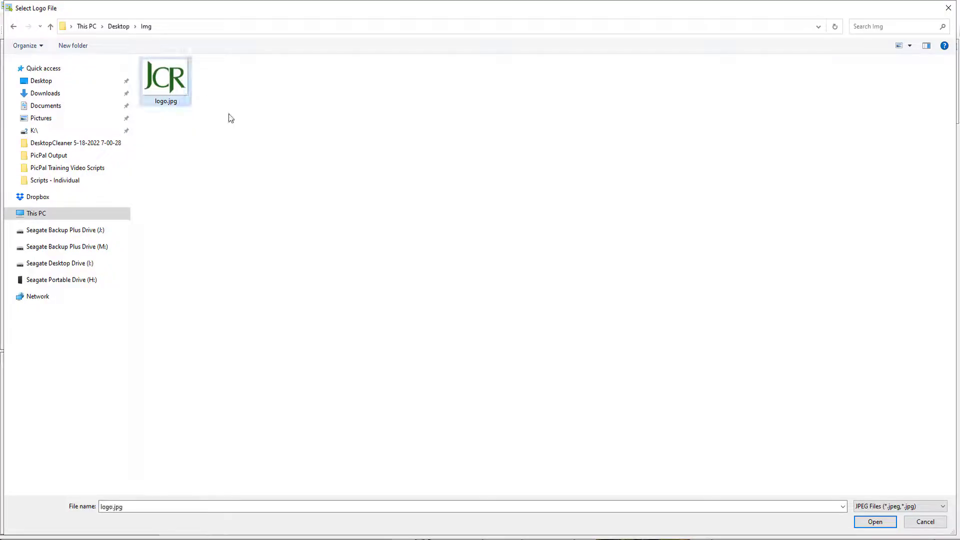
{"action": "left_click", "coordinate": [875, 521]}
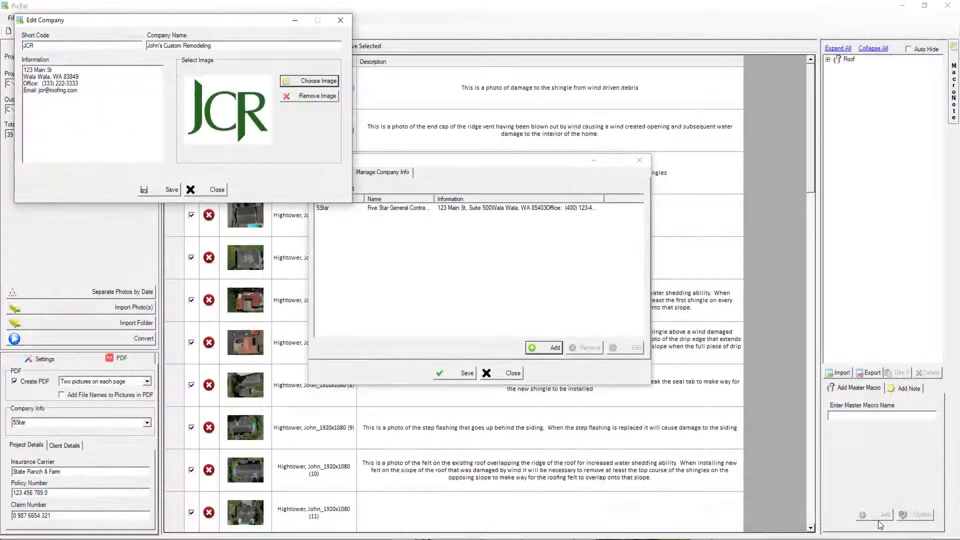
Step: Save the JCR company and return to the Default Settings tab
{"action": "left_click", "coordinate": [160, 191]}
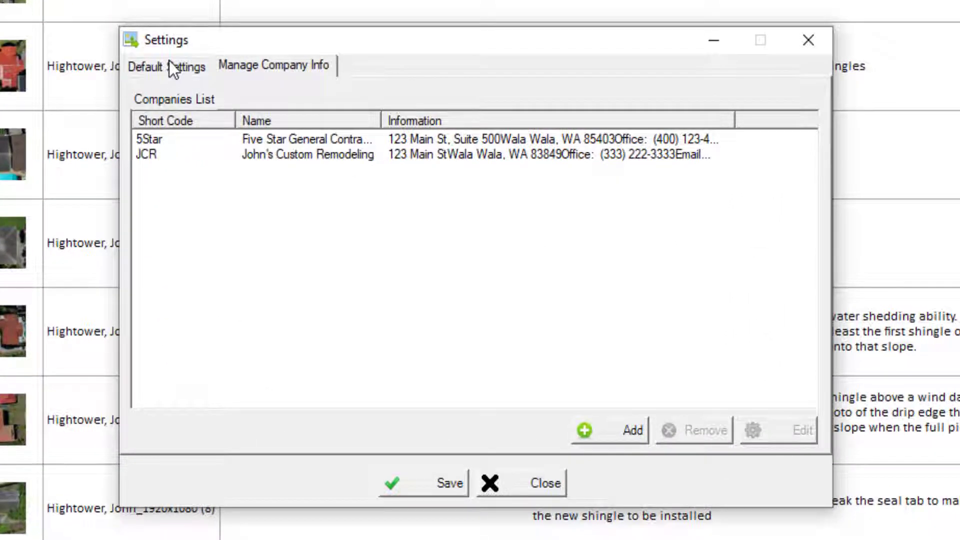
{"action": "left_click", "coordinate": [333, 173]}
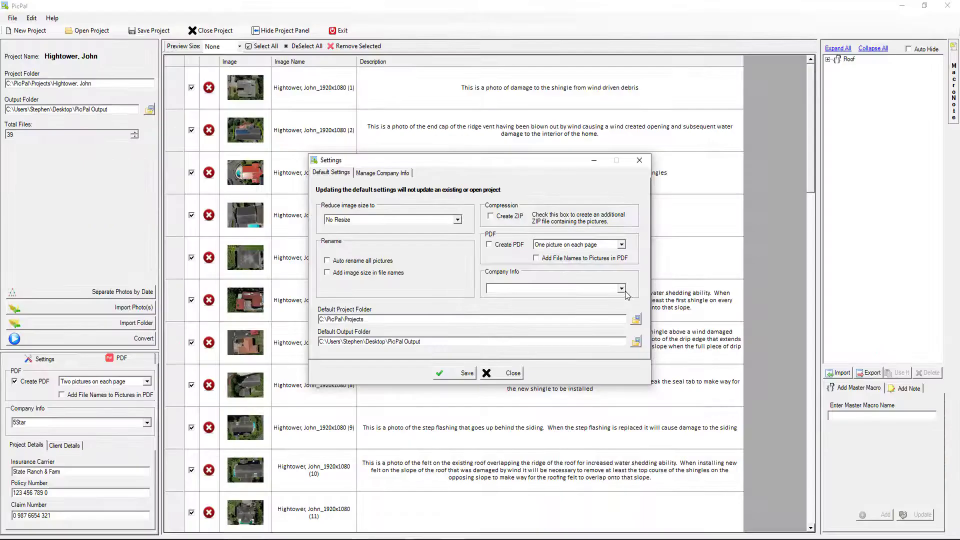
Step: Choose JCR as the default Company Info and save the settings
{"action": "left_click", "coordinate": [744, 306]}
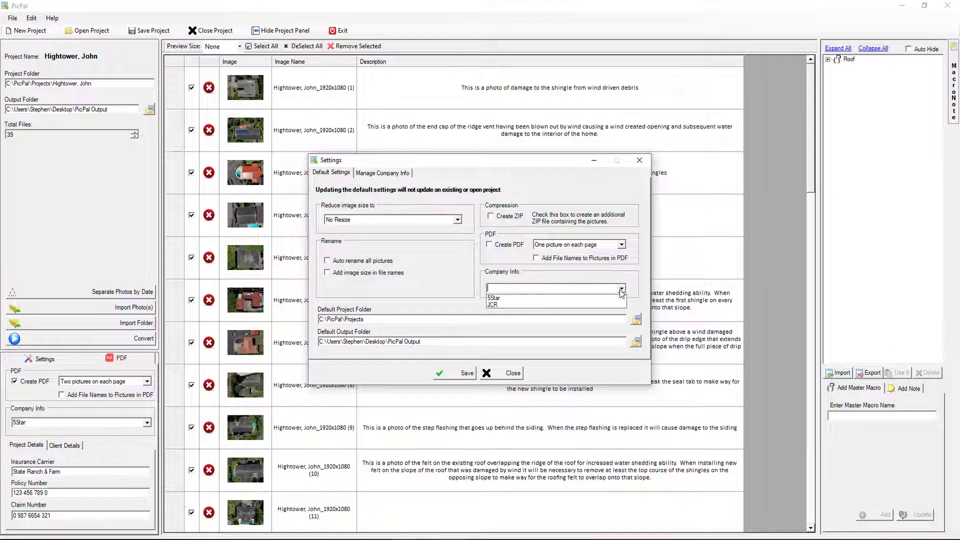
{"action": "left_click", "coordinate": [502, 305]}
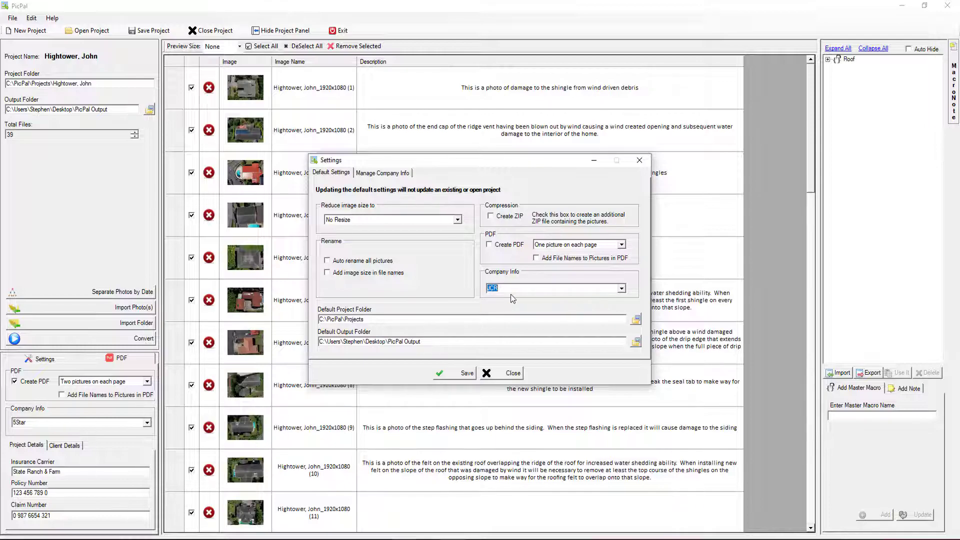
{"action": "left_click", "coordinate": [457, 376]}
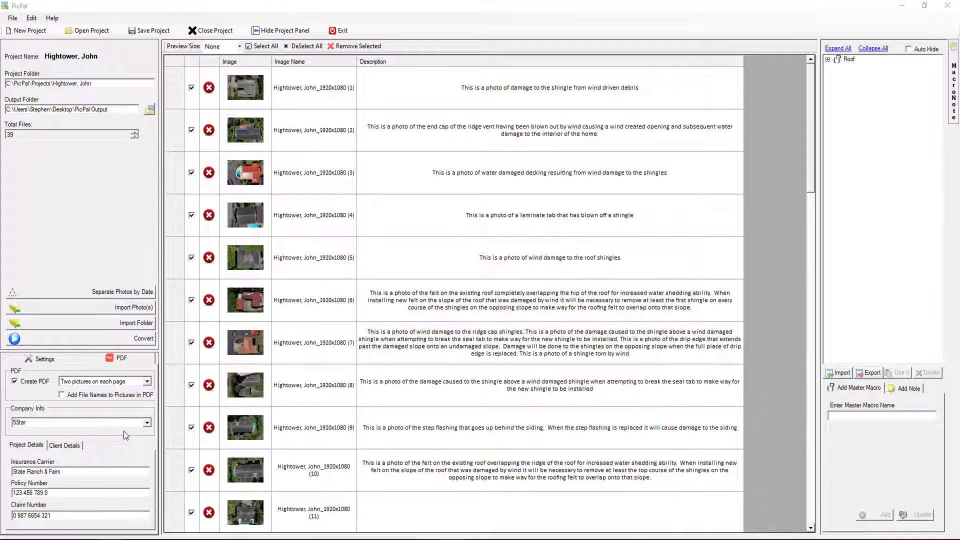
Step: Set the project's Company Info to JCR, convert the photos, and open the generated PDF
{"action": "left_click", "coordinate": [147, 424]}
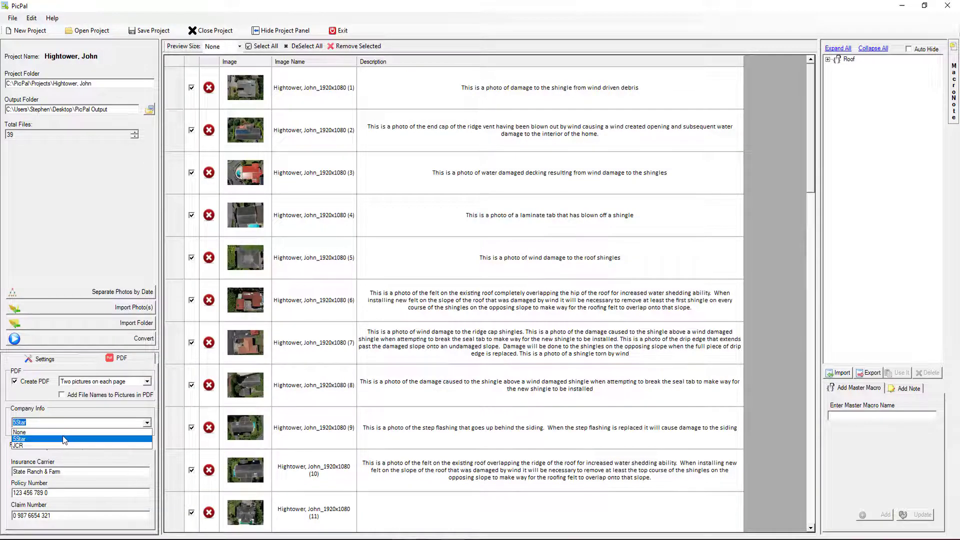
{"action": "left_click", "coordinate": [19, 446]}
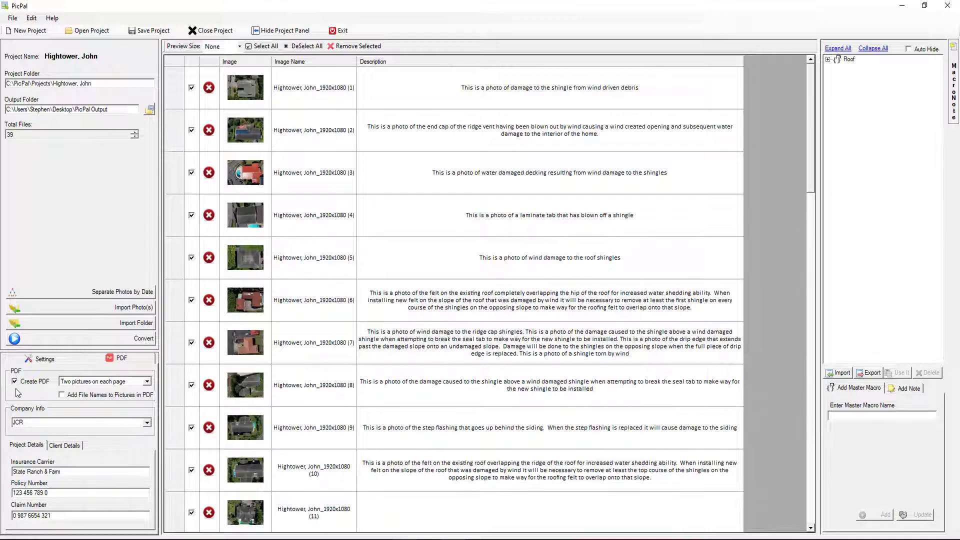
{"action": "left_click", "coordinate": [120, 344]}
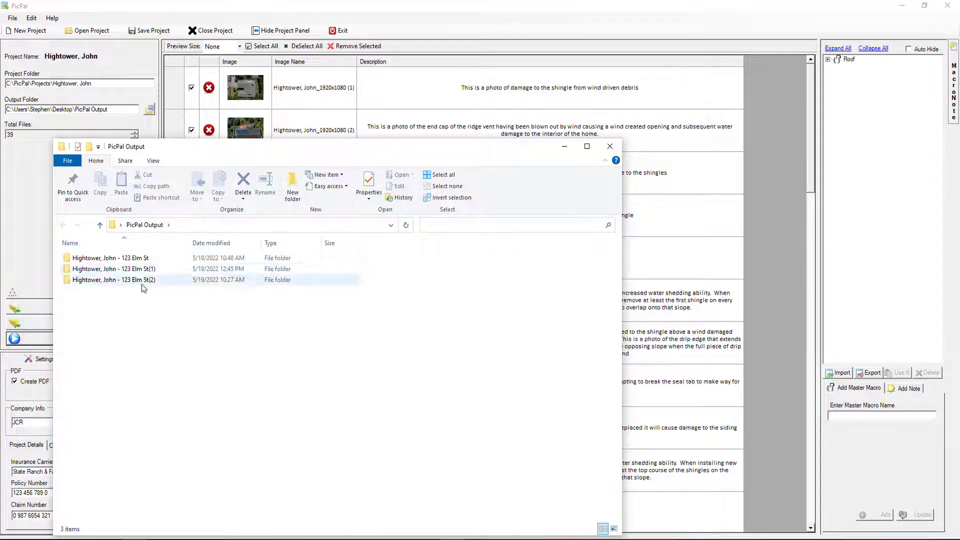
{"action": "double_click", "coordinate": [169, 281]}
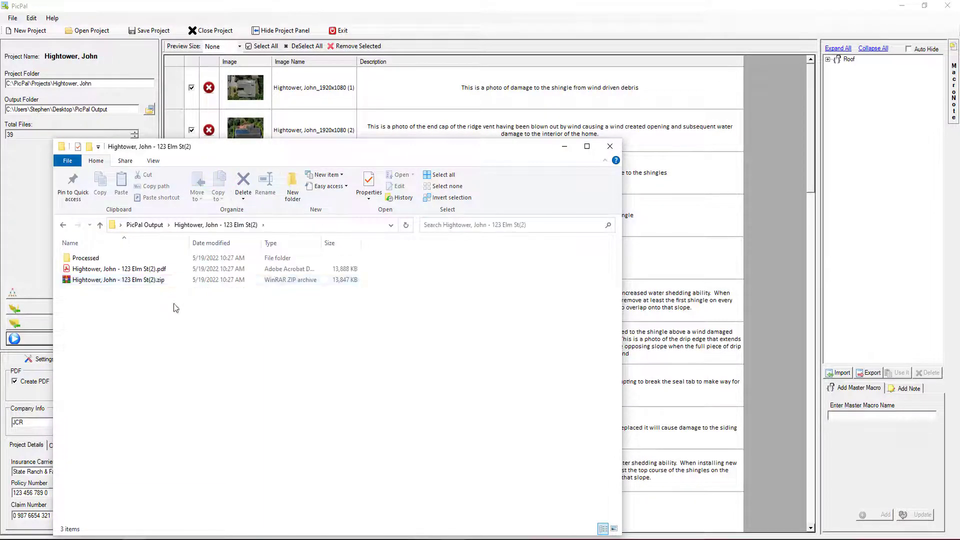
{"action": "double_click", "coordinate": [116, 270]}
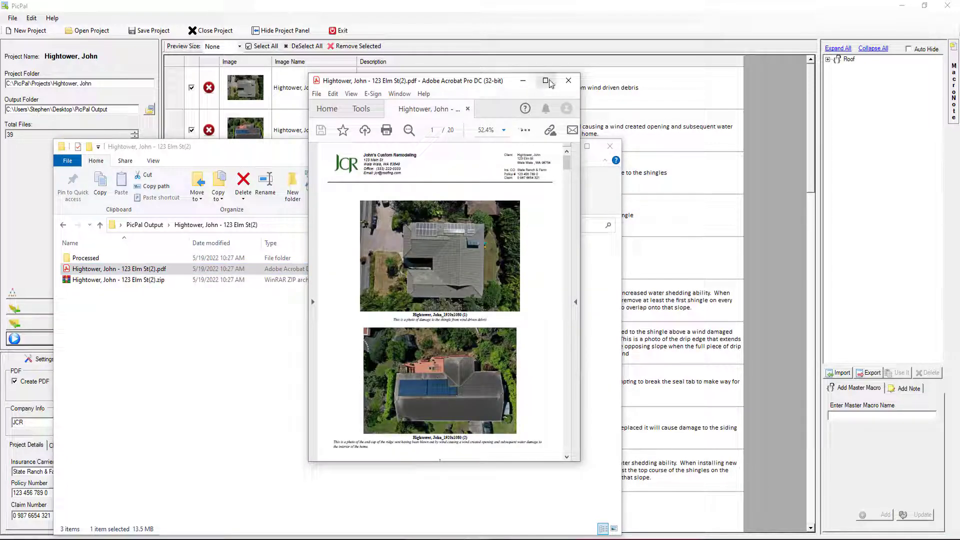
Step: Maximize the Acrobat report and scroll through the pages with the JCR header
{"action": "left_click", "coordinate": [546, 81]}
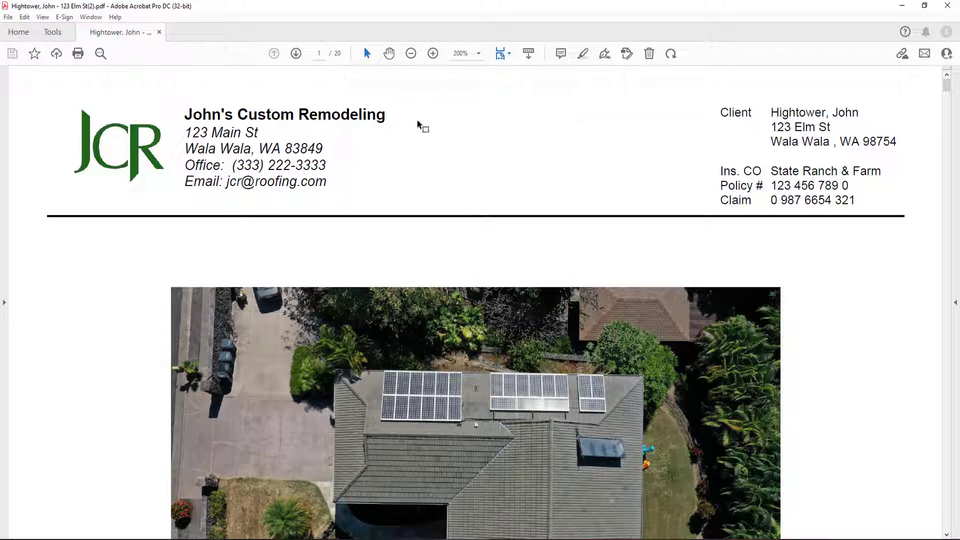
{"action": "scroll", "coordinate": [399, 229], "scroll_direction": "down", "scroll_amount": 3}
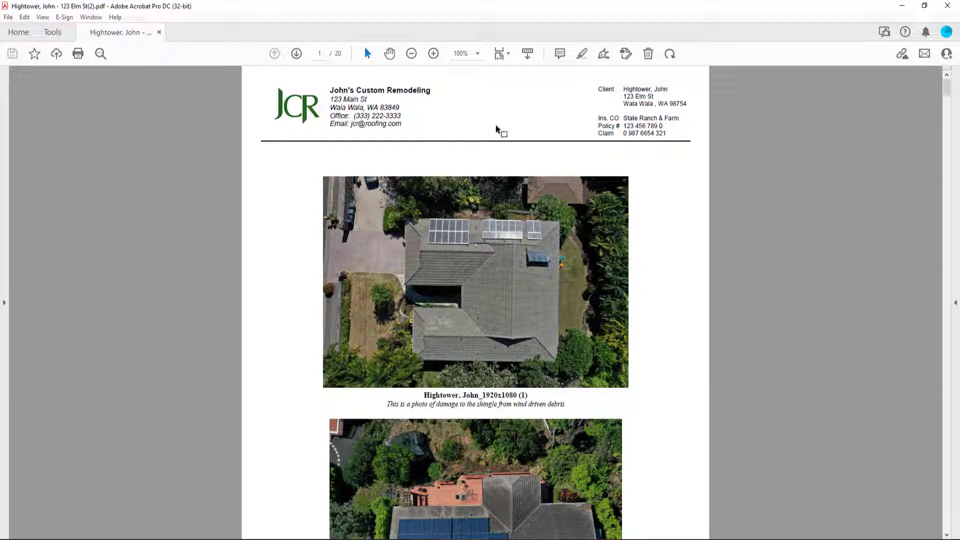
{"action": "scroll", "coordinate": [481, 188], "scroll_direction": "down", "scroll_amount": 7}
{"action": "scroll", "coordinate": [481, 188], "scroll_direction": "down", "scroll_amount": 15}
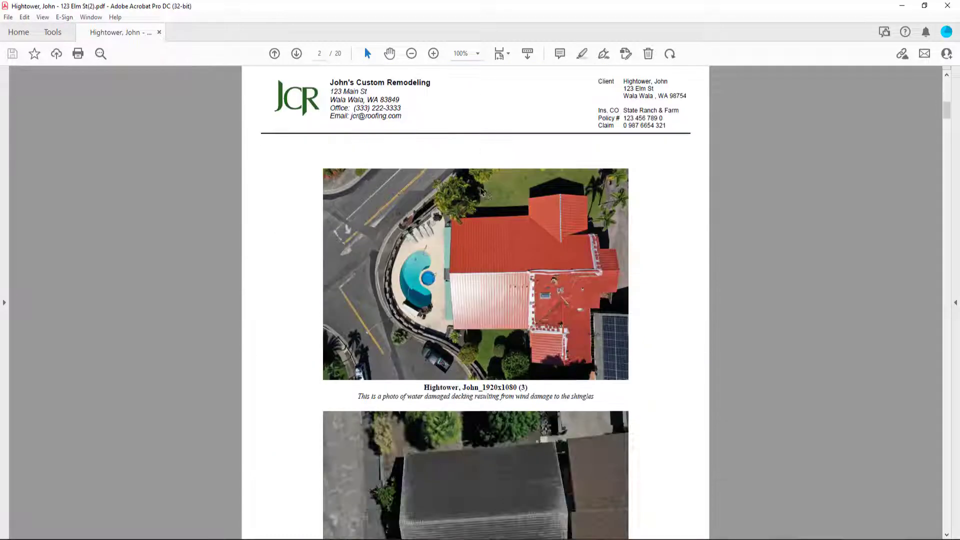
{"action": "scroll", "coordinate": [478, 187], "scroll_direction": "down", "scroll_amount": 16}
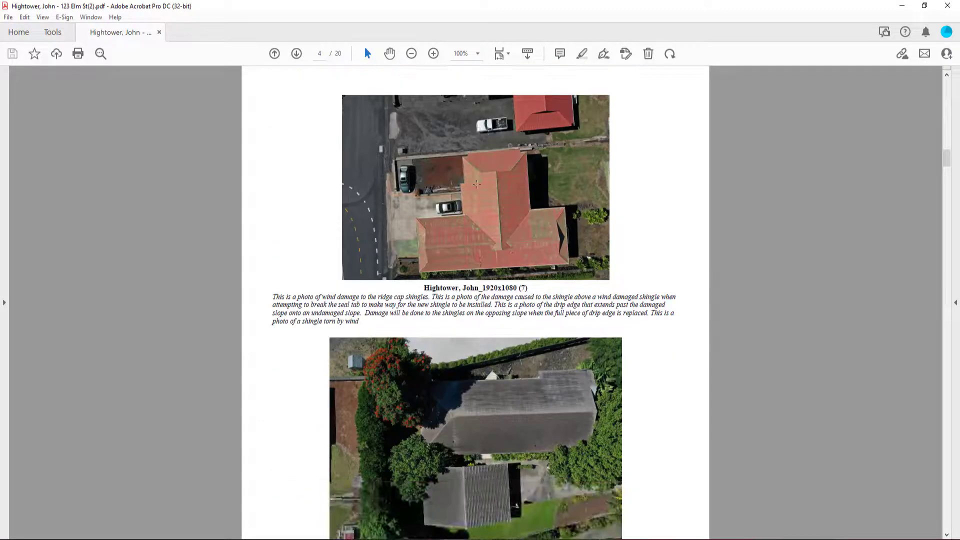
{"action": "scroll", "coordinate": [476, 184], "scroll_direction": "down", "scroll_amount": 5}
{"action": "scroll", "coordinate": [457, 207], "scroll_direction": "down", "scroll_amount": 5}
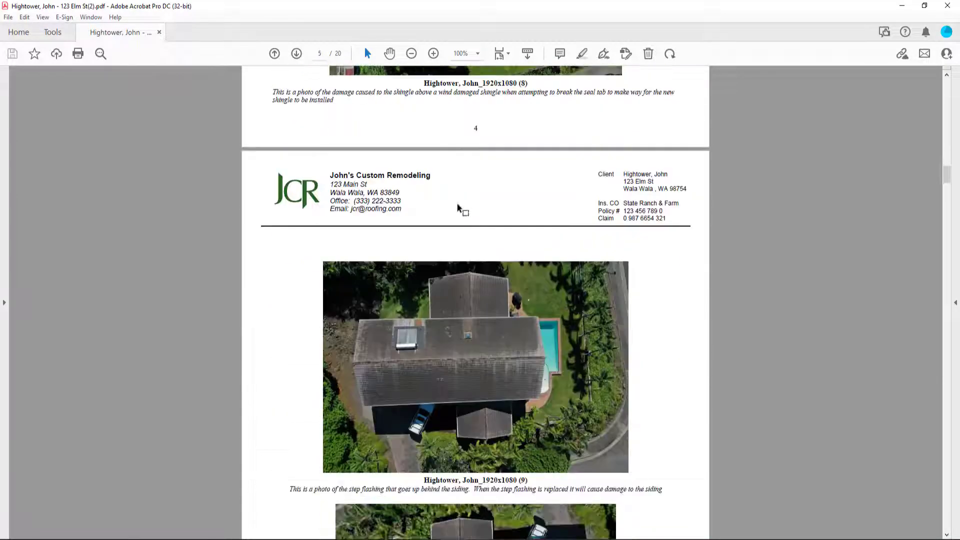
{"action": "scroll", "coordinate": [450, 198], "scroll_direction": "down", "scroll_amount": 6}
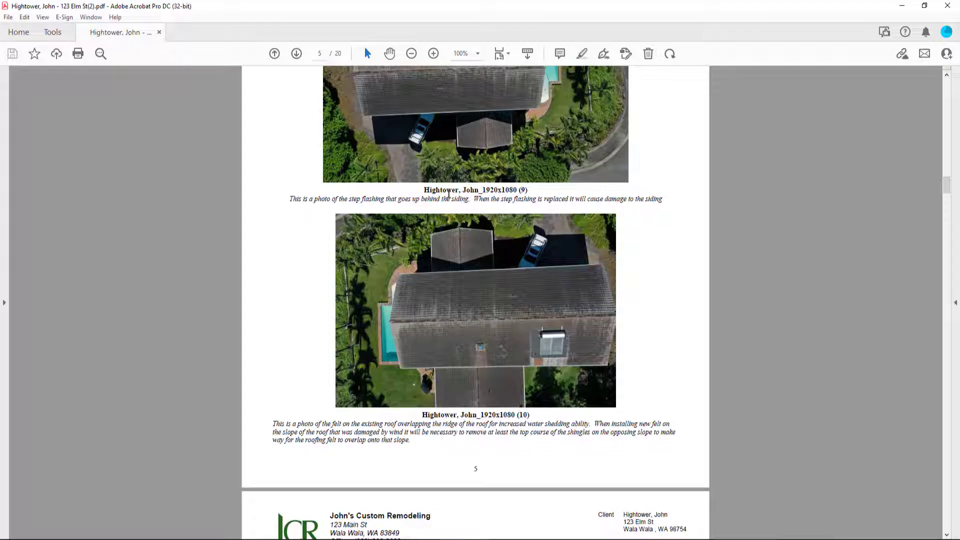